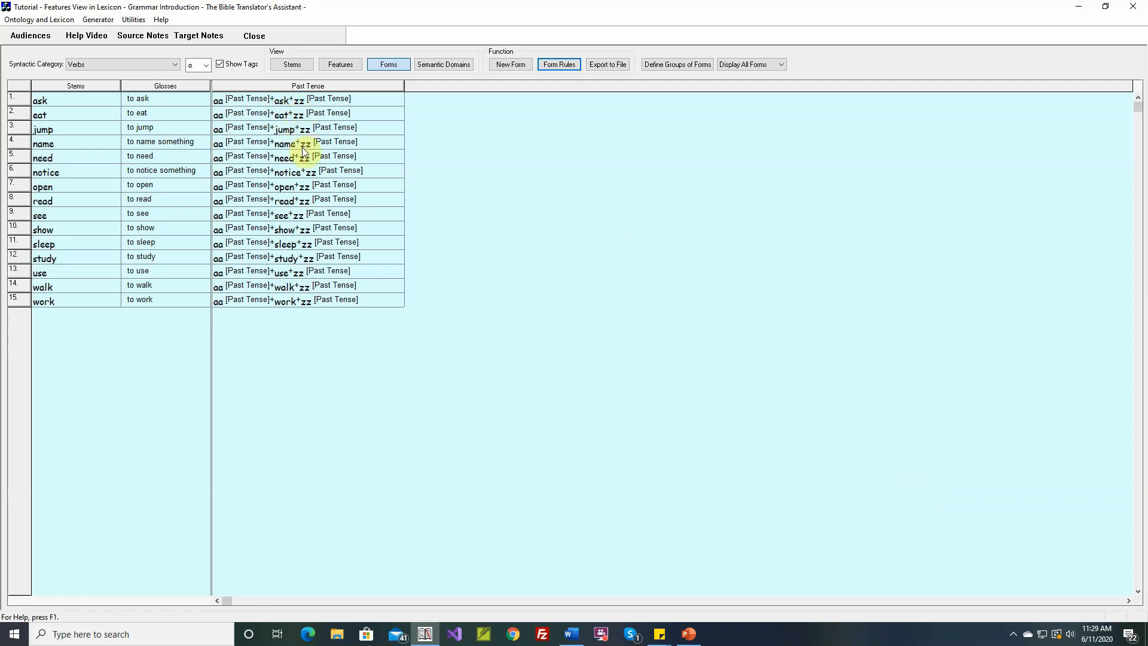
# Step: Review the settings of the existing Past Tense verb rule that adds the circumfix aa-zz, leaving it unmodified
pyautogui.click(560, 65)
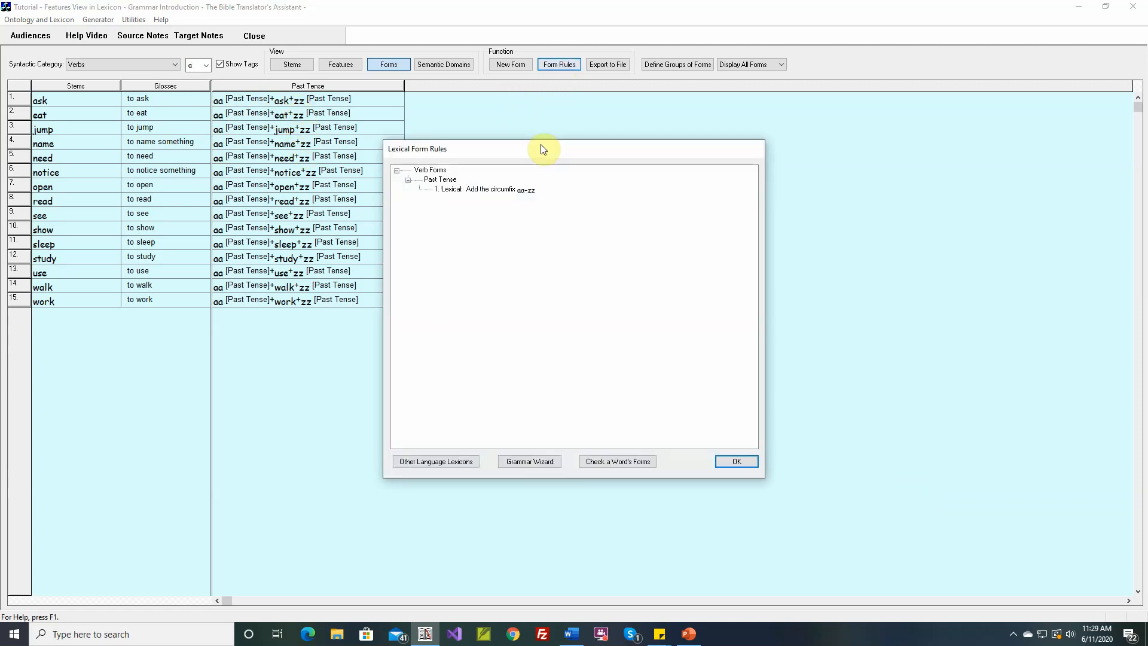
pyautogui.doubleClick(514, 188)
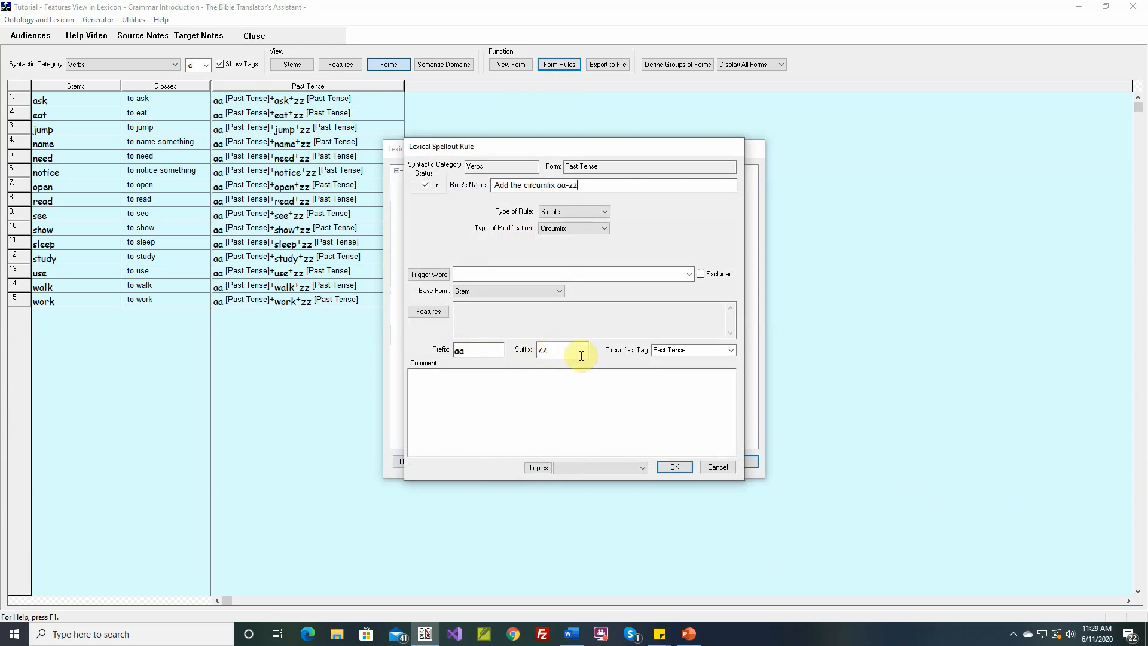
pyautogui.click(718, 466)
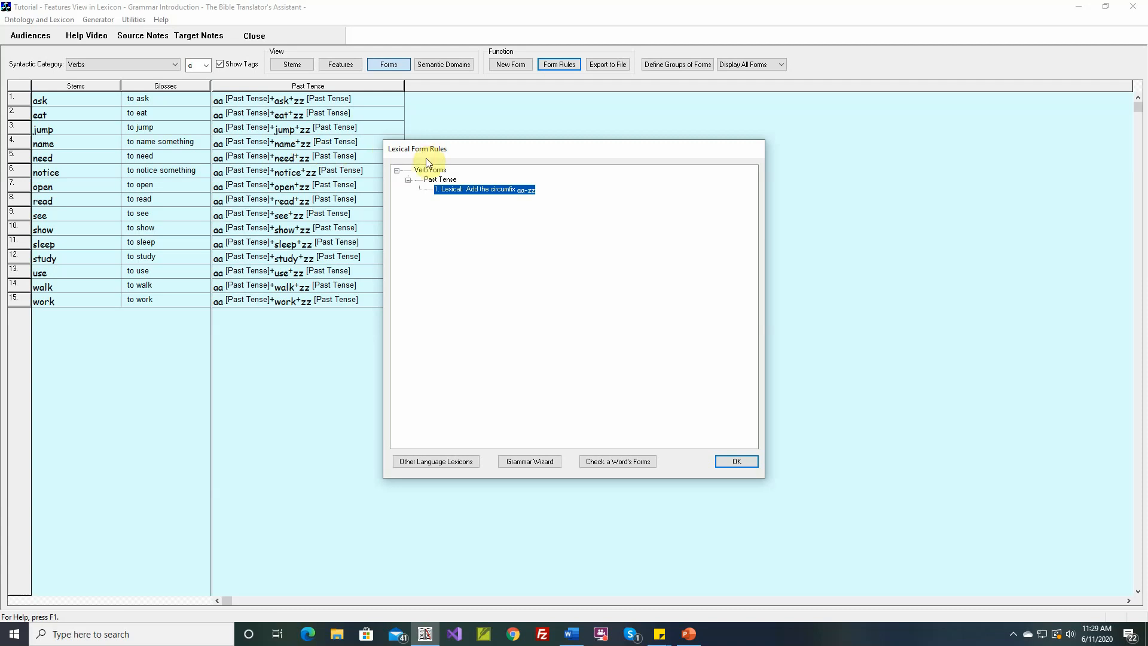
# Step: Start a new Past Tense verb rule named "If the stem begins with a,e,o, then change the prefix to aN"
pyautogui.doubleClick(440, 179)
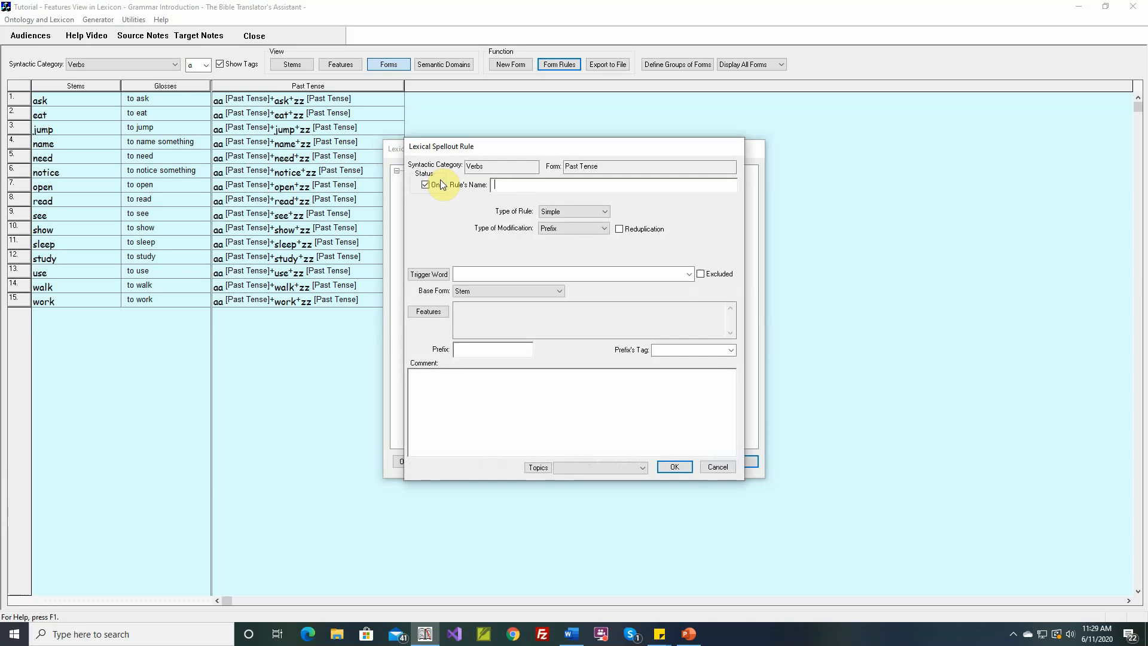
pyautogui.write('If the stem ')
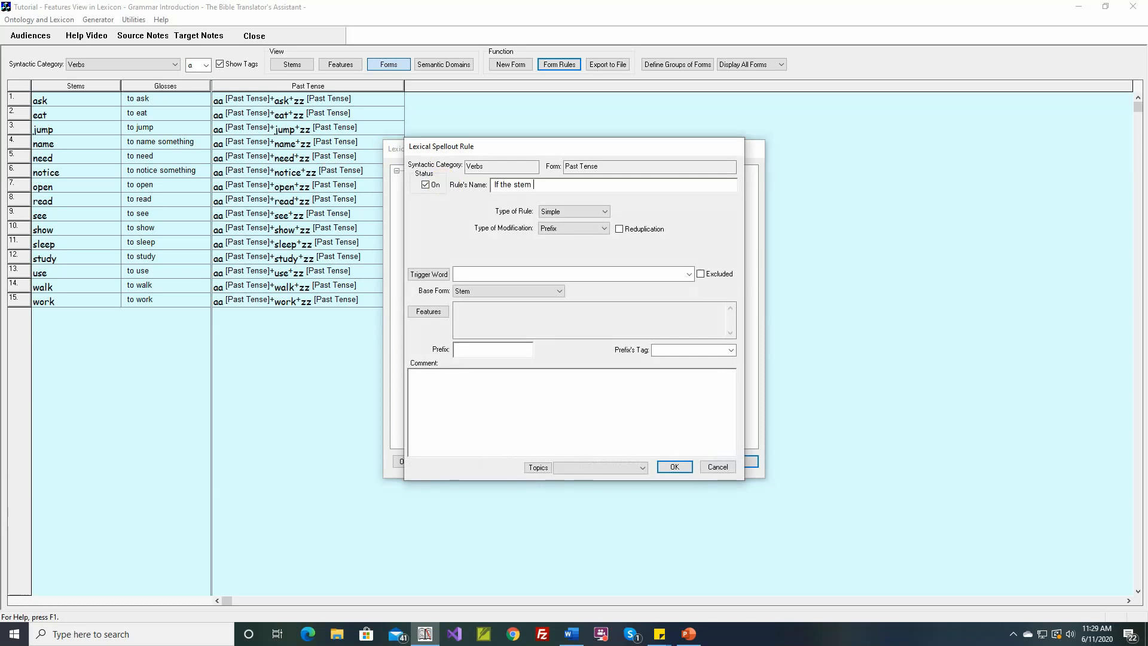
pyautogui.write('begins with a,e,o, then change the prefix to')
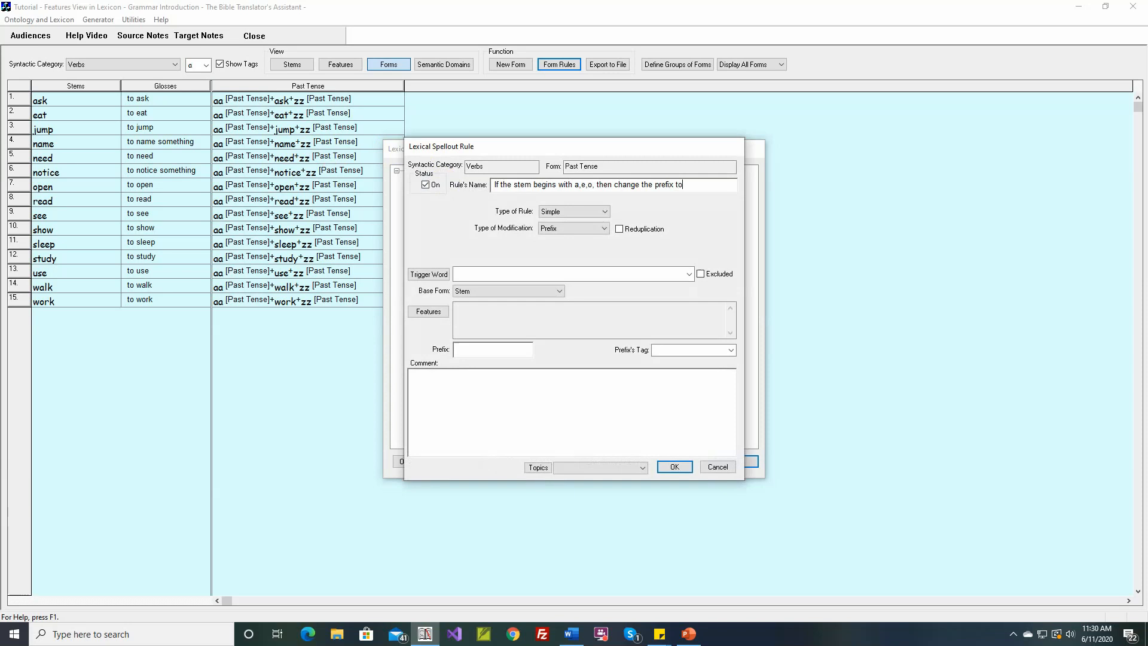
pyautogui.write(' an')
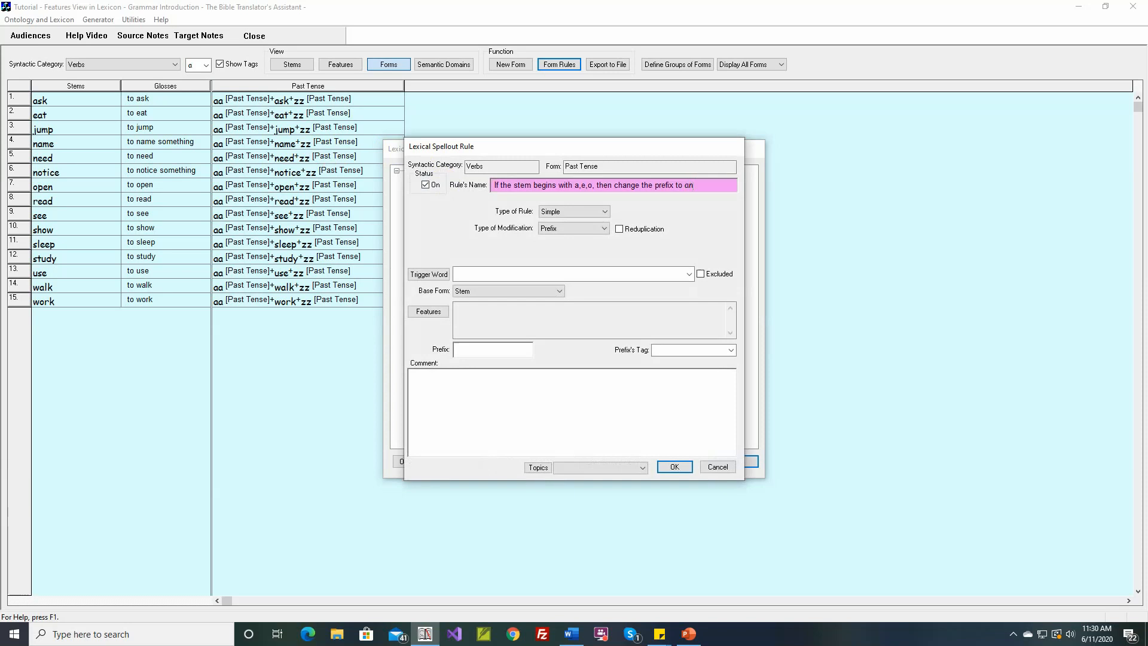
pyautogui.press('BackSpace')
pyautogui.write('N')
# Step: Make the new rule Morphophonemic with the morpheme type Circumfix as Prefix
pyautogui.click(565, 213)
pyautogui.click(563, 231)
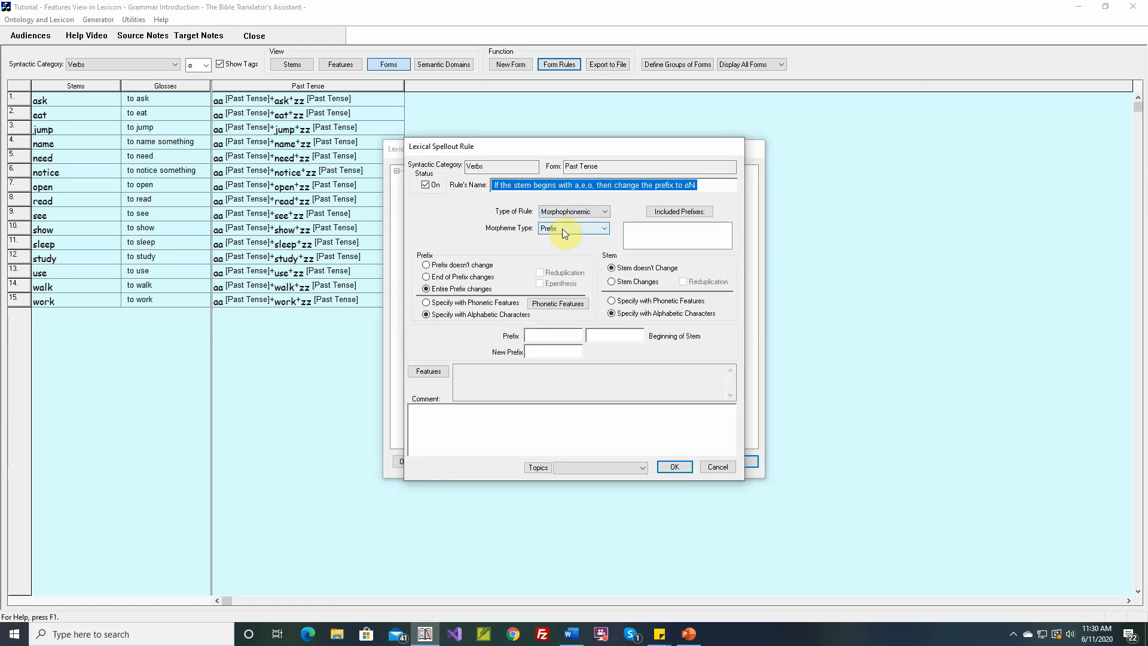
pyautogui.click(562, 228)
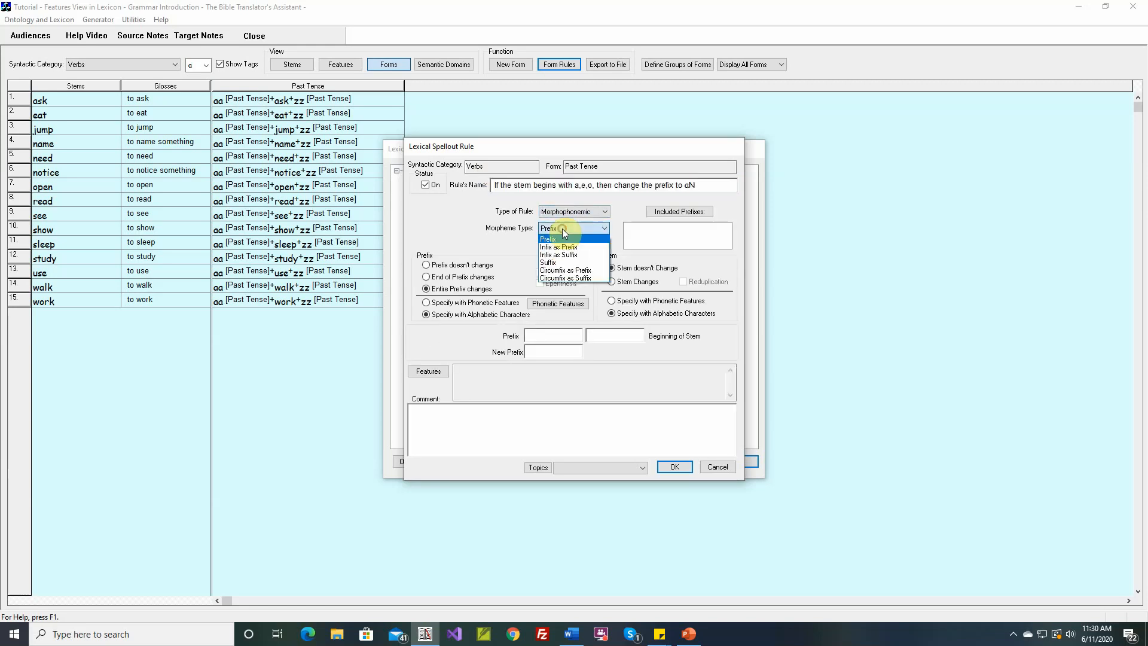
pyautogui.click(576, 271)
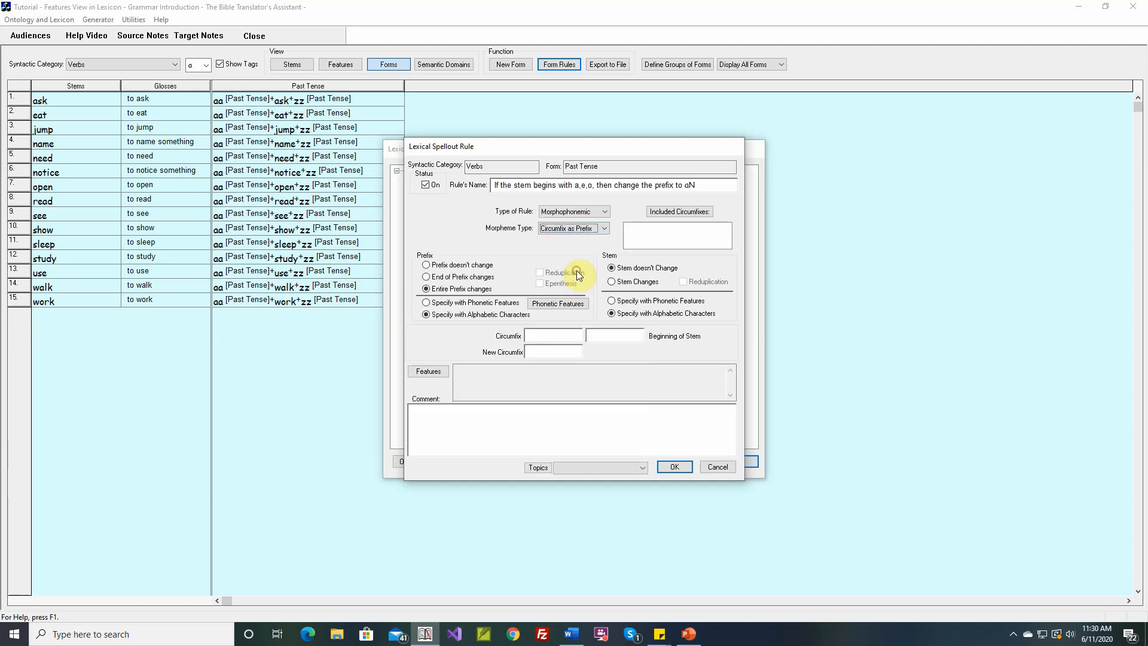
# Step: Switch to the PowerPoint tutorial slides to view the Circumfix as Prefix and Circumfix as Suffix examples, and return to the rule
pyautogui.click(689, 634)
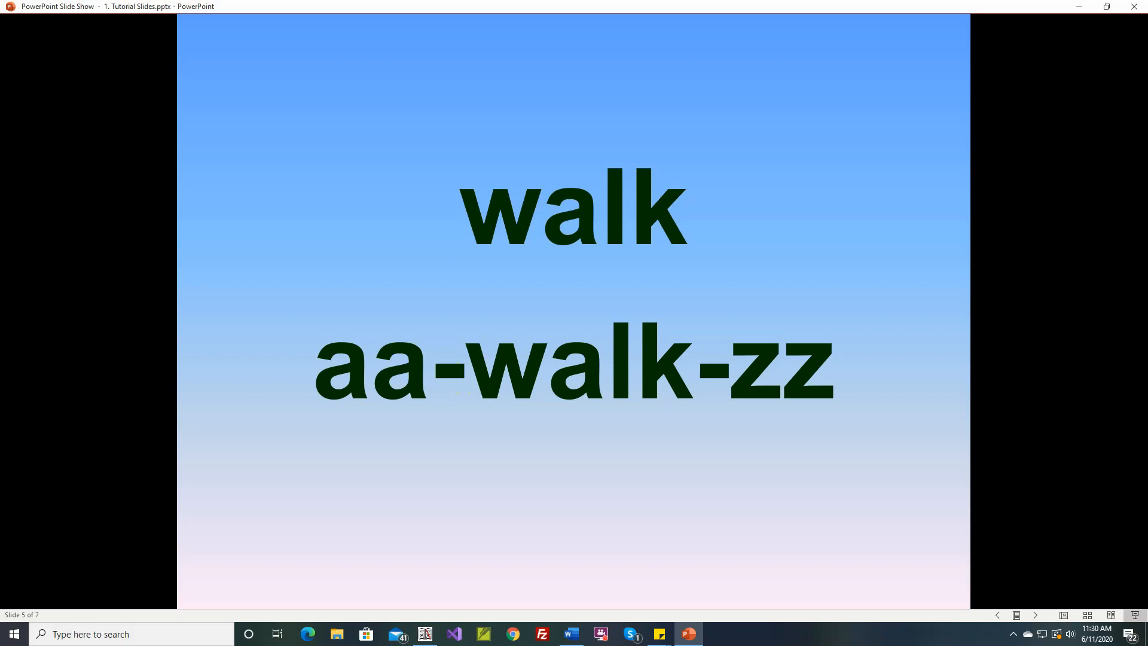
pyautogui.press('Right')
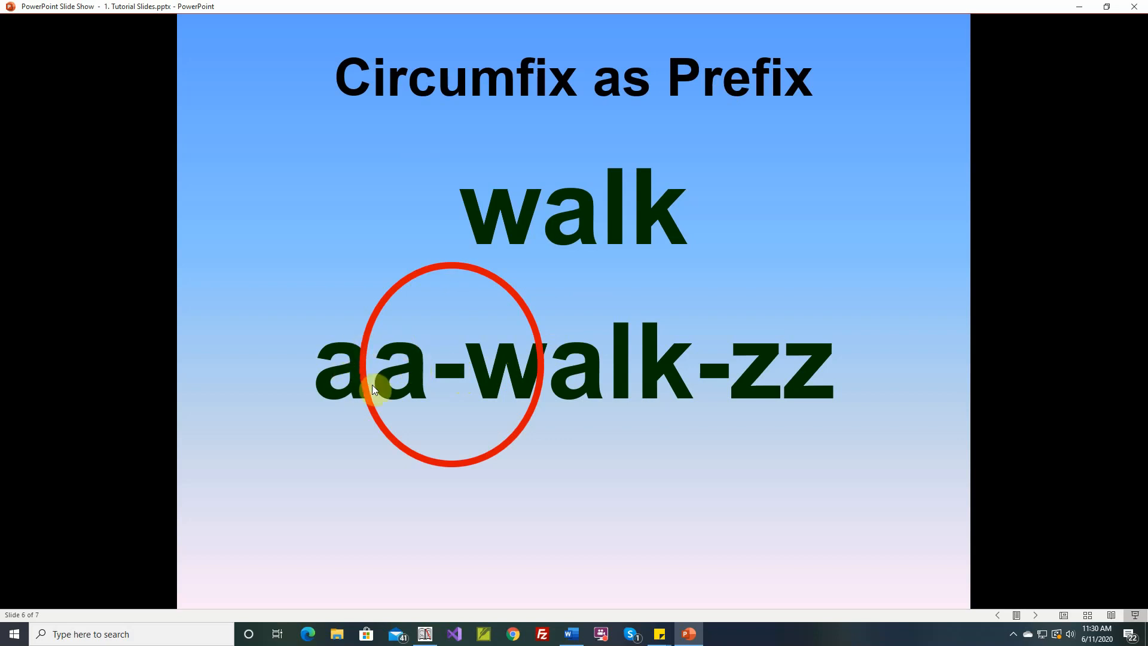
pyautogui.click(450, 376)
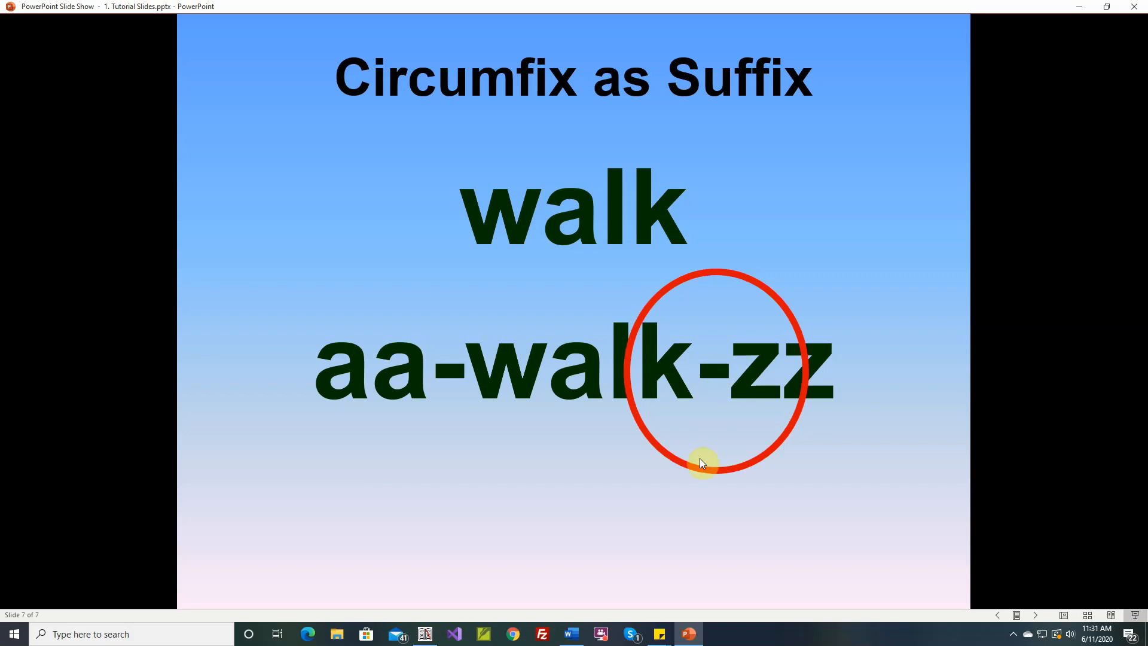
pyautogui.click(694, 631)
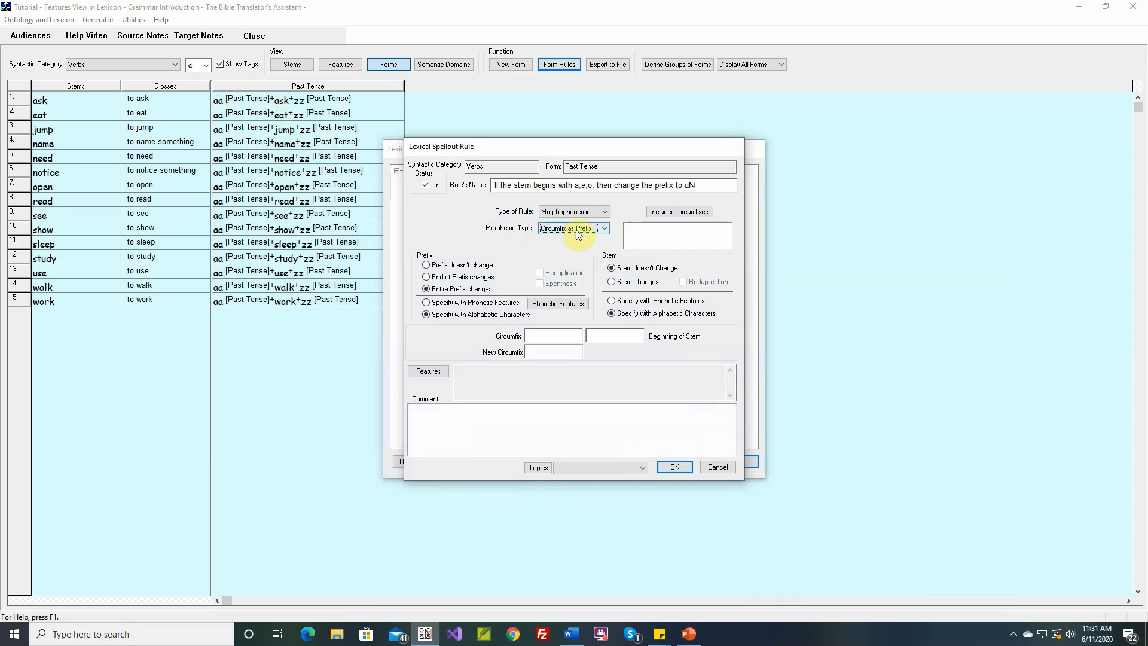
# Step: Include the Past Tense circumfix in the rule and specify that the end of the prefix changes
pyautogui.click(672, 212)
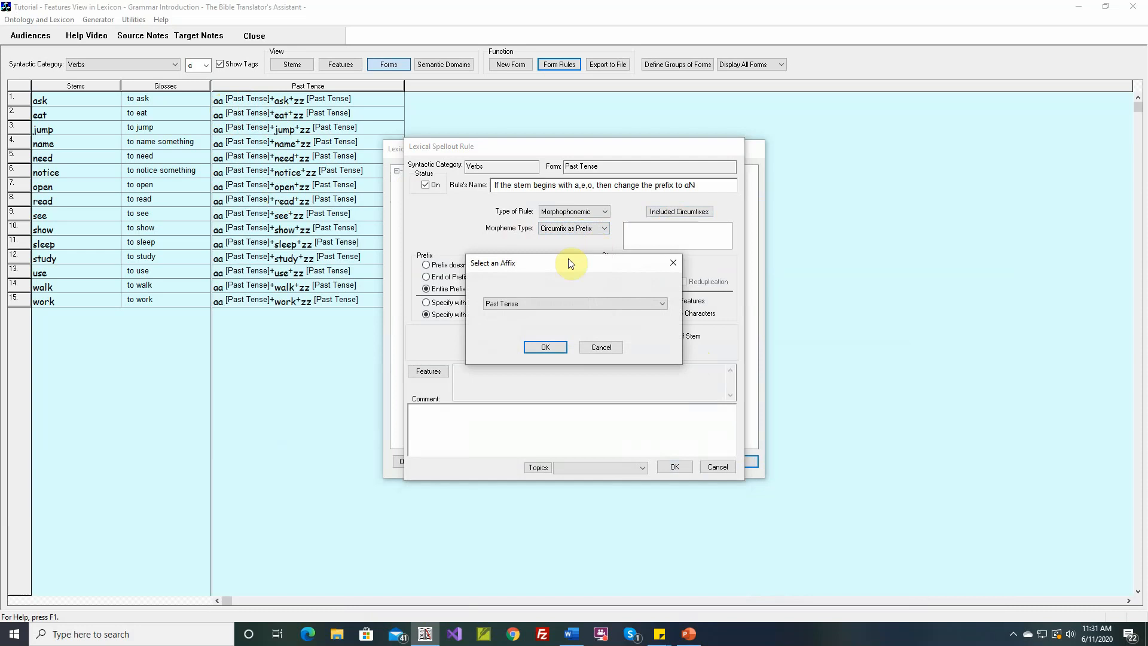
pyautogui.click(541, 345)
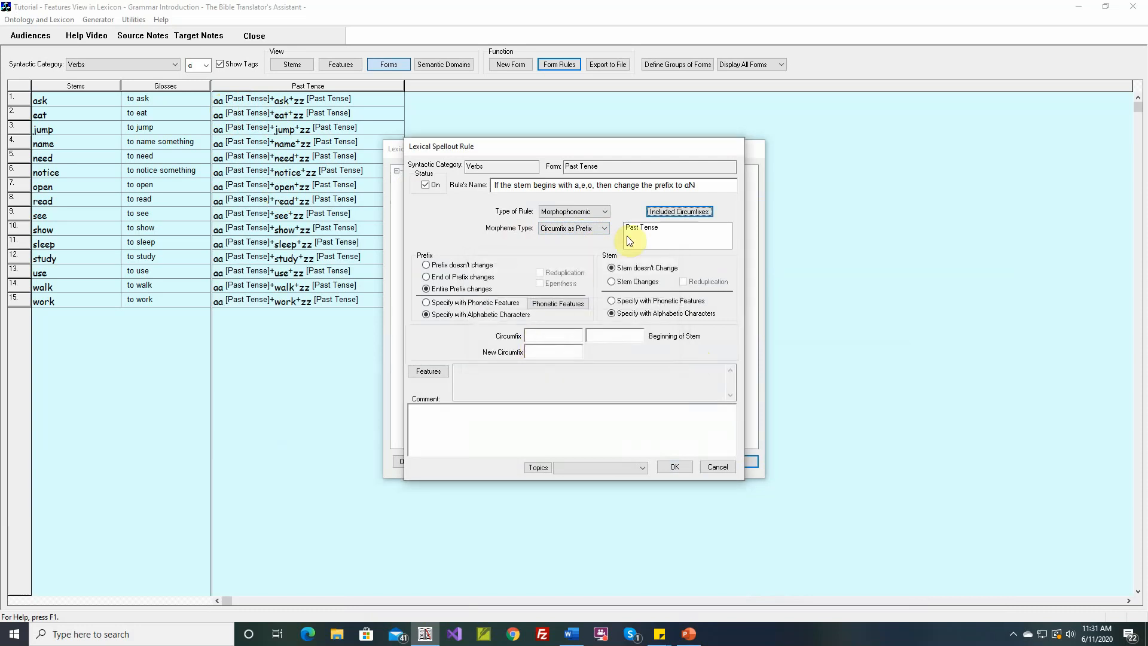
pyautogui.click(458, 278)
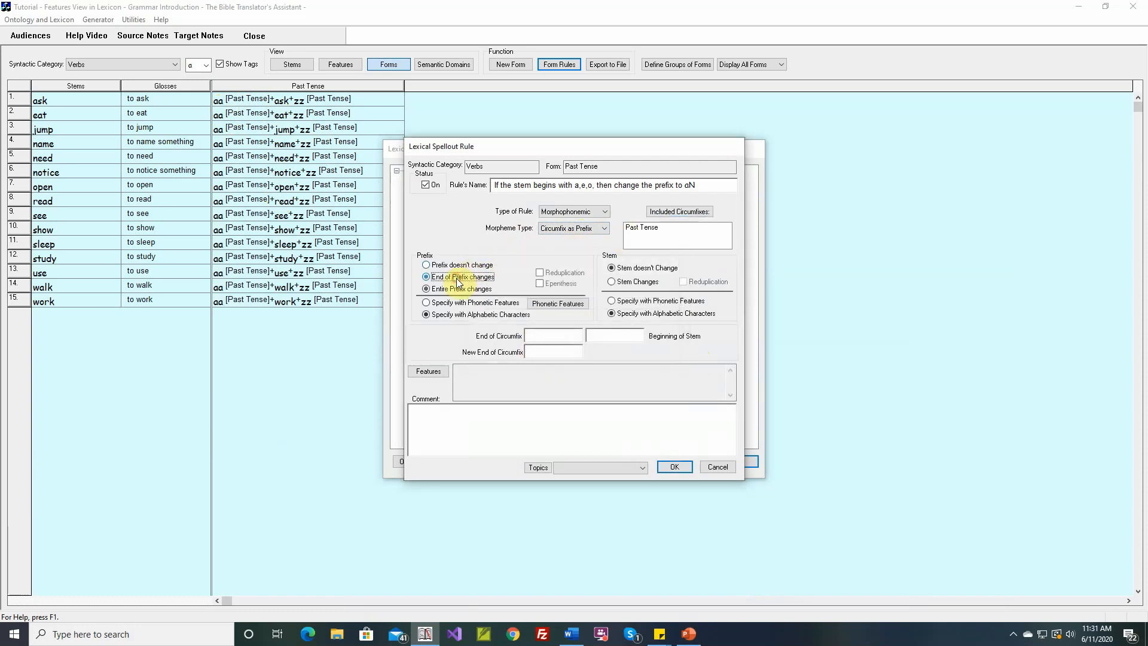
# Step: Set the circumfix ending a to become N before stems beginning with a,e,o, and save the rule back to the forms table
pyautogui.click(567, 337)
pyautogui.write('a')
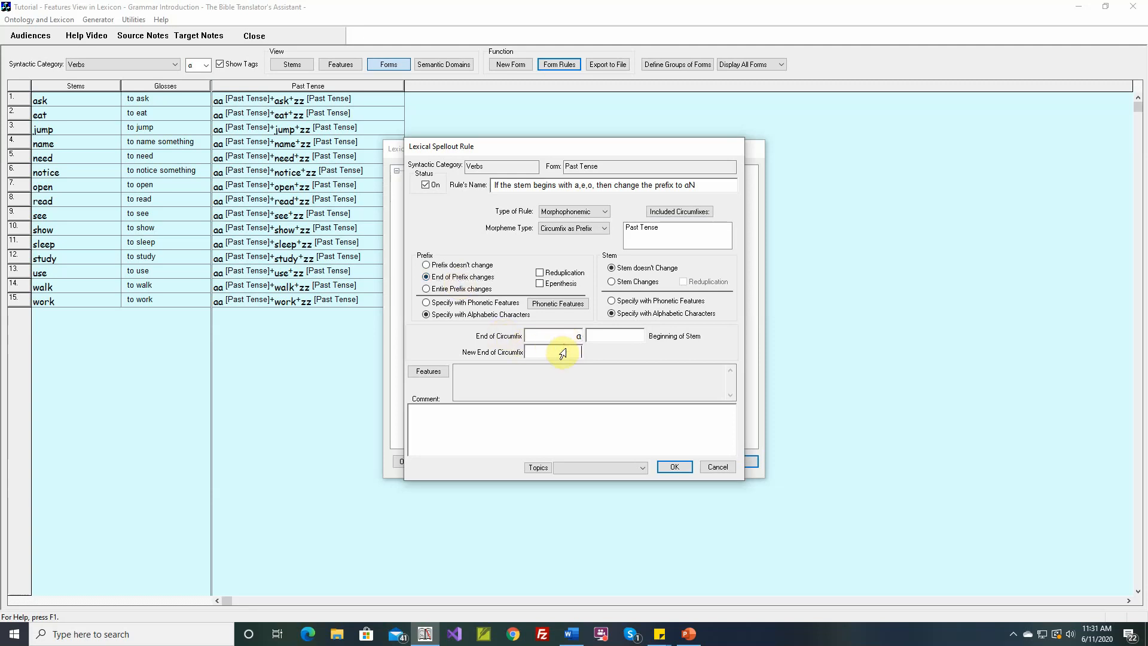
pyautogui.click(562, 353)
pyautogui.write('N')
pyautogui.click(604, 338)
pyautogui.write('a,e,o')
pyautogui.click(667, 465)
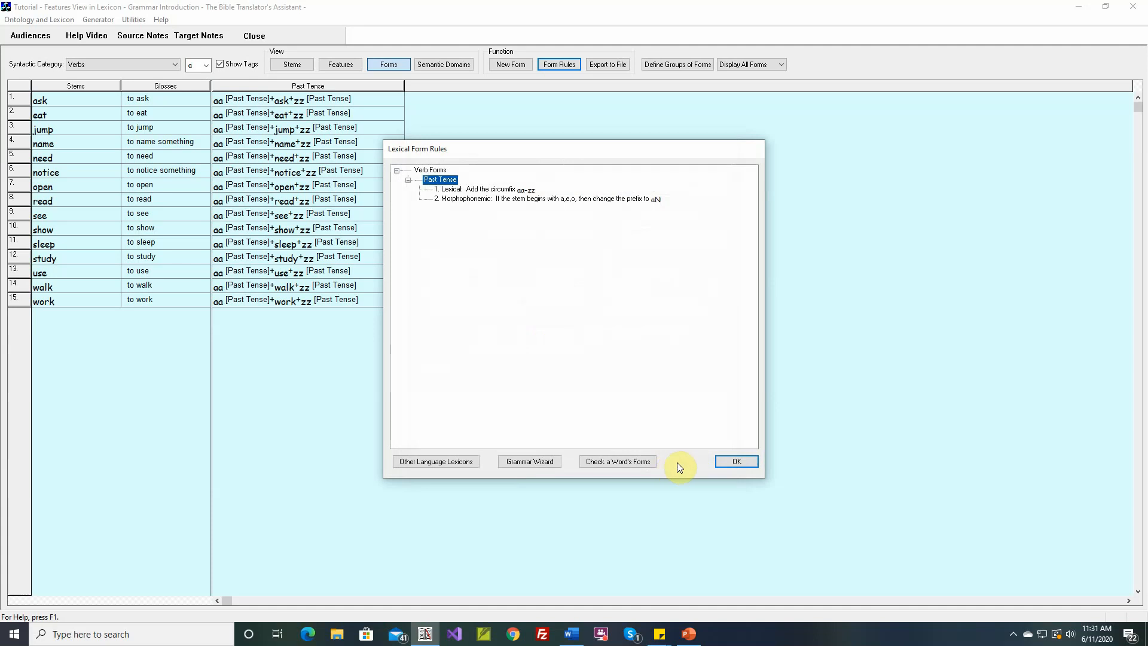
pyautogui.click(728, 462)
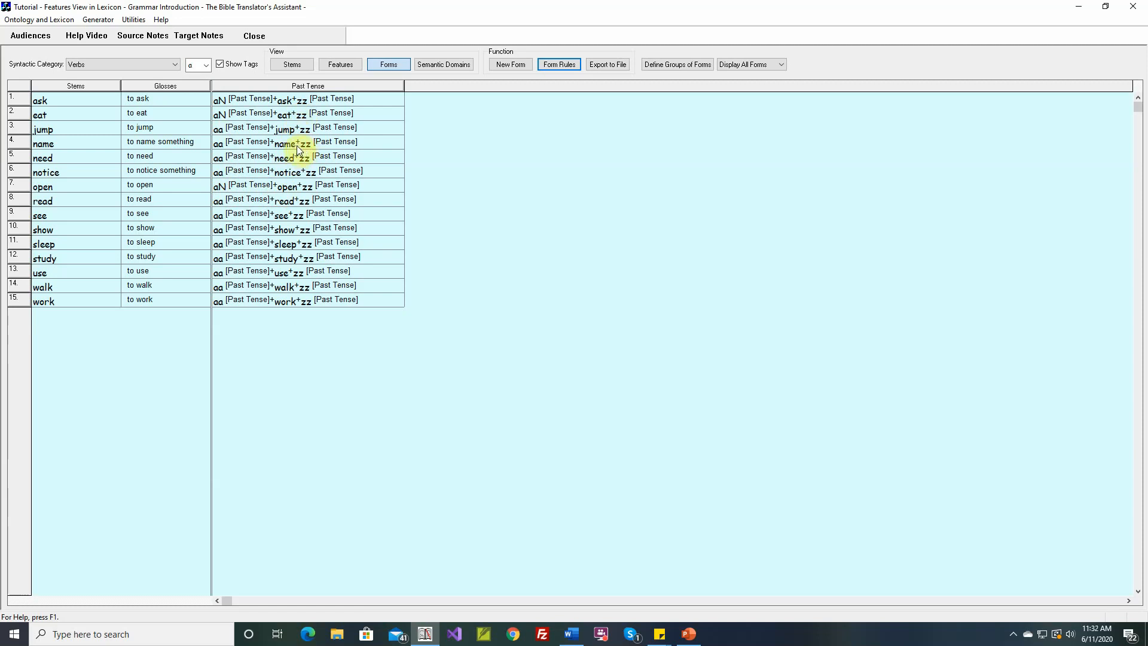
# Step: Start another Past Tense verb rule named "If the stem ends with e, change the suffix from zz to Zz"
pyautogui.click(560, 65)
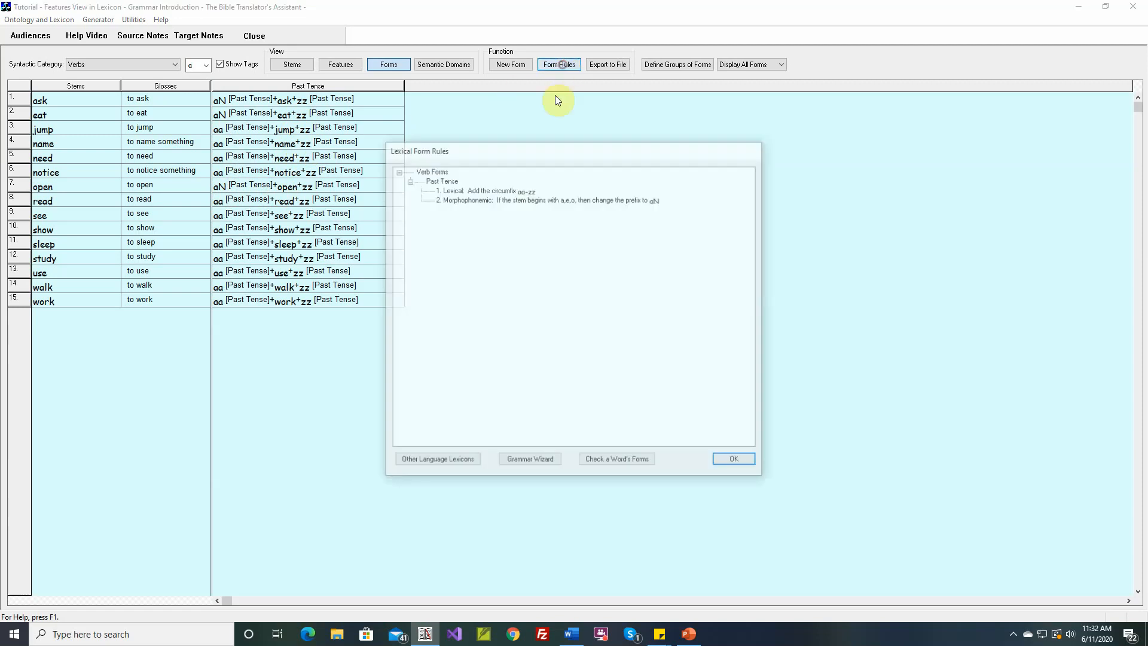
pyautogui.click(446, 182)
pyautogui.doubleClick(447, 181)
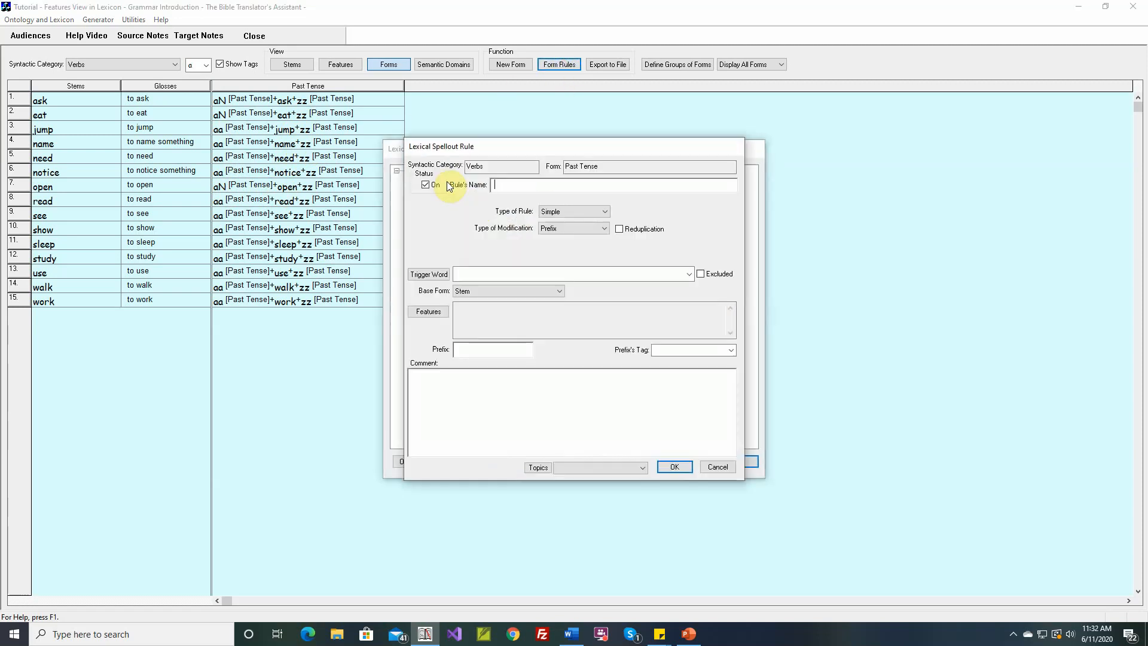
pyautogui.write('If the stem end')
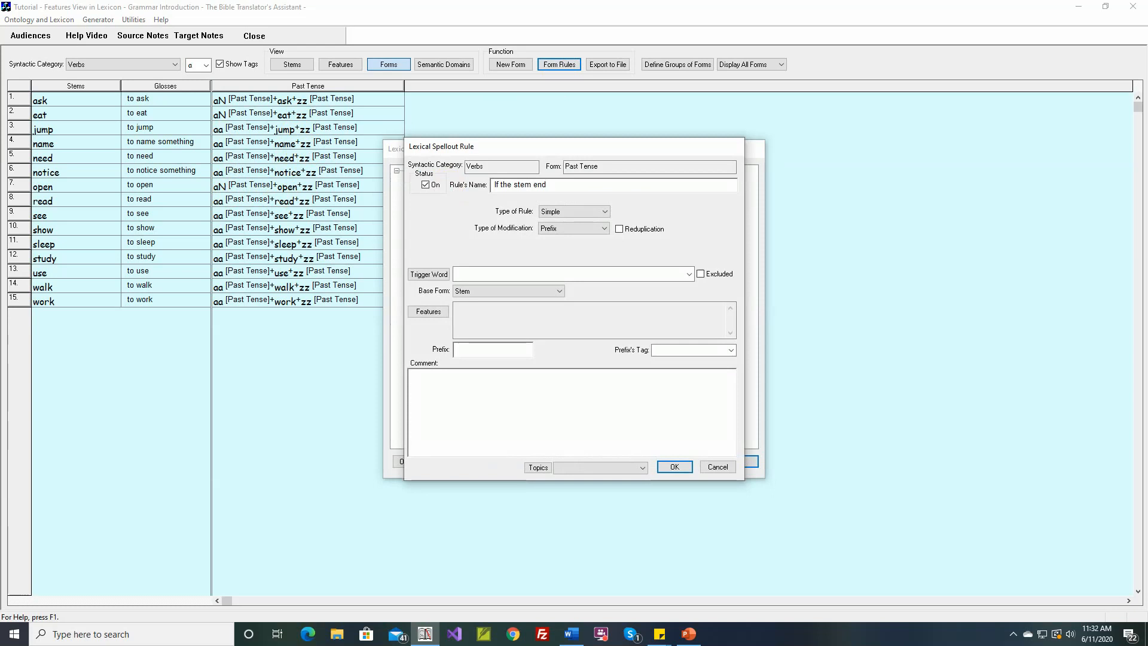
pyautogui.write('s with e, change the suff')
pyautogui.write('ix to')
pyautogui.write('rom')
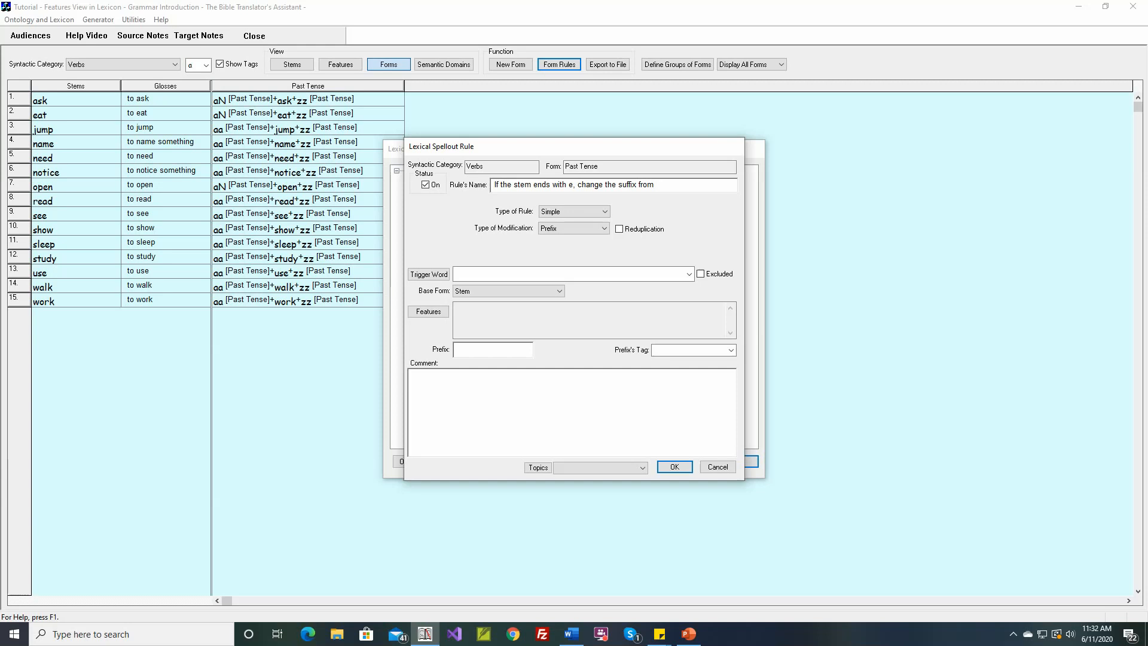
pyautogui.write(' zzto A')
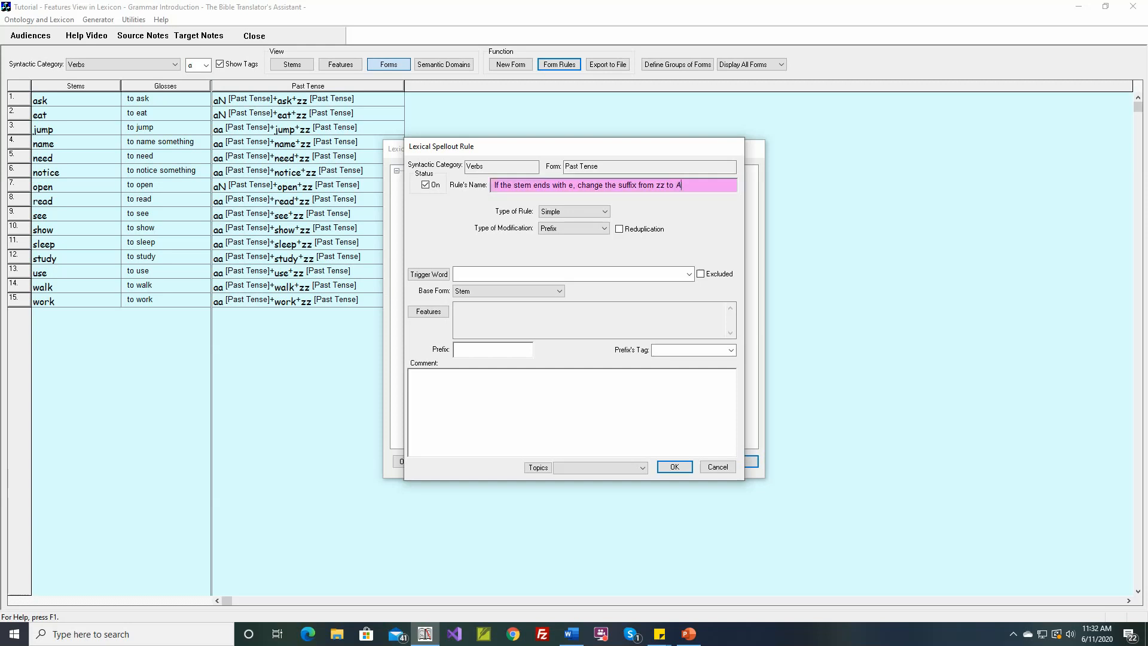
pyautogui.press('BackSpace')
pyautogui.write('Zz')
# Step: Make the stem-final e rule Morphophonemic with morpheme type Circumfix as Suffix, and include the Past Tense circumfix
pyautogui.click(605, 212)
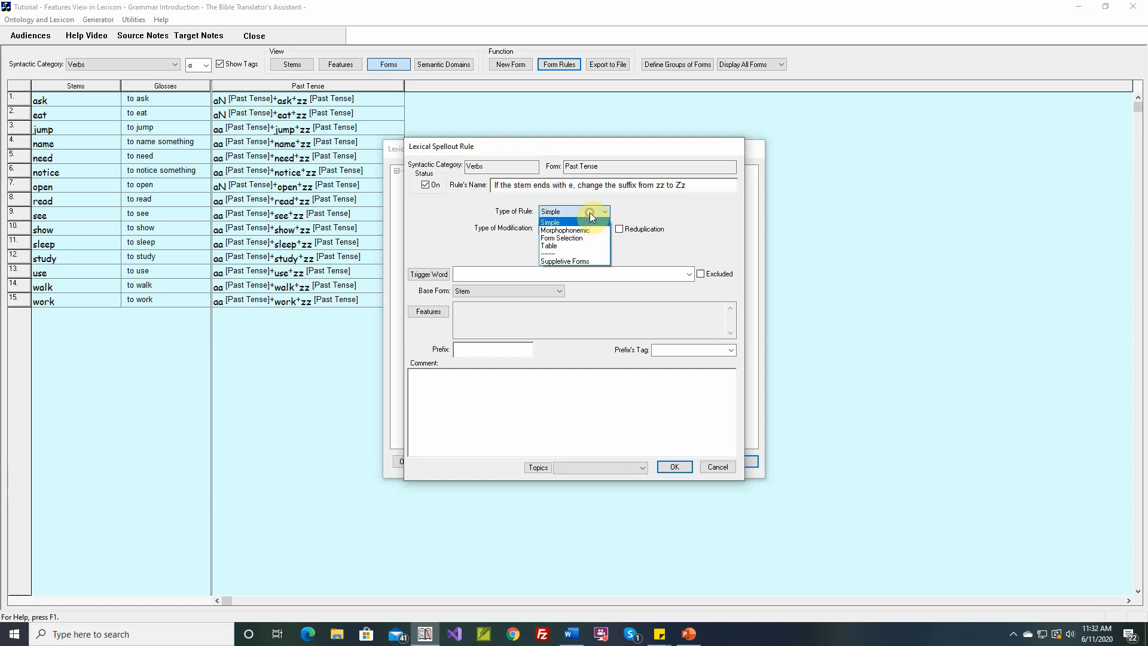
pyautogui.click(567, 230)
pyautogui.click(566, 228)
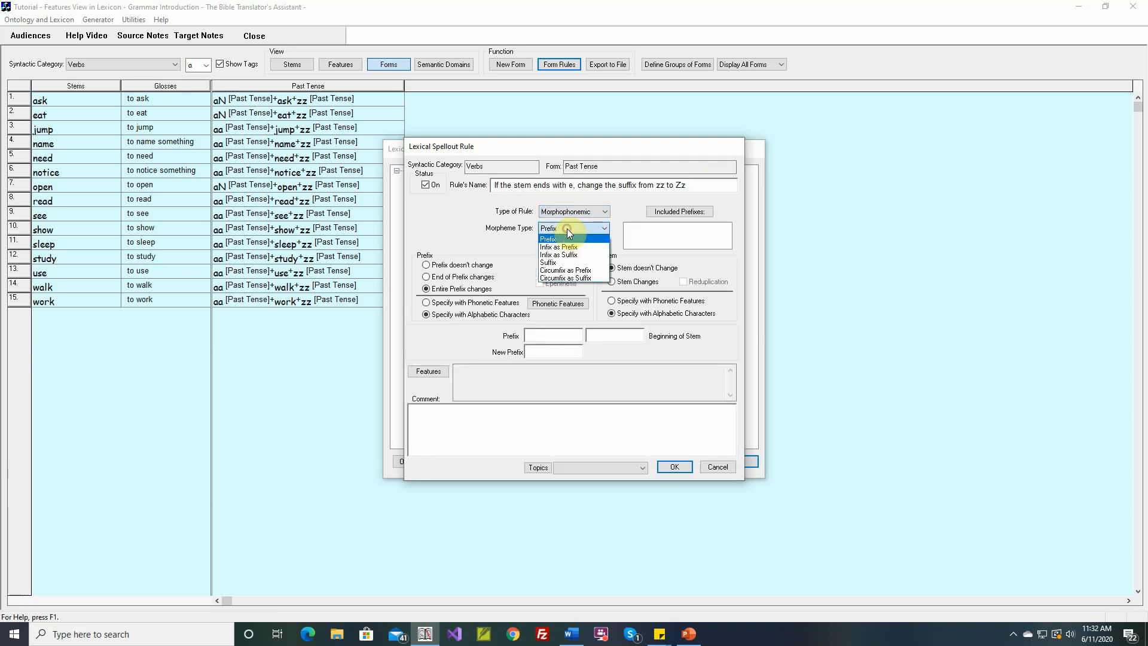
pyautogui.click(565, 279)
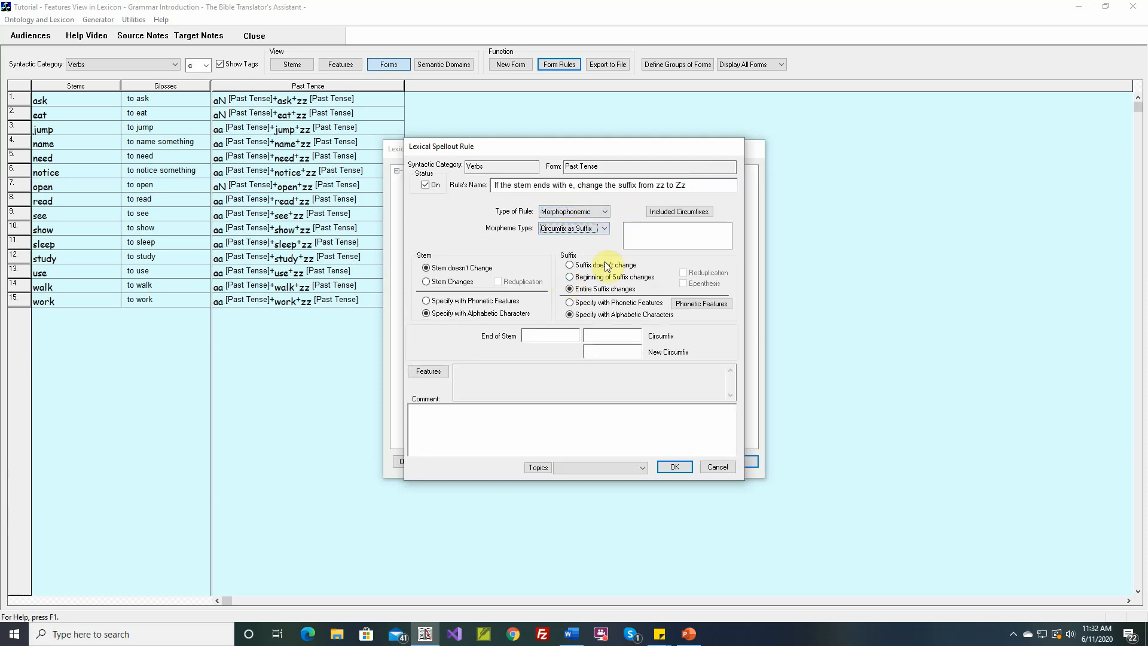
pyautogui.click(676, 212)
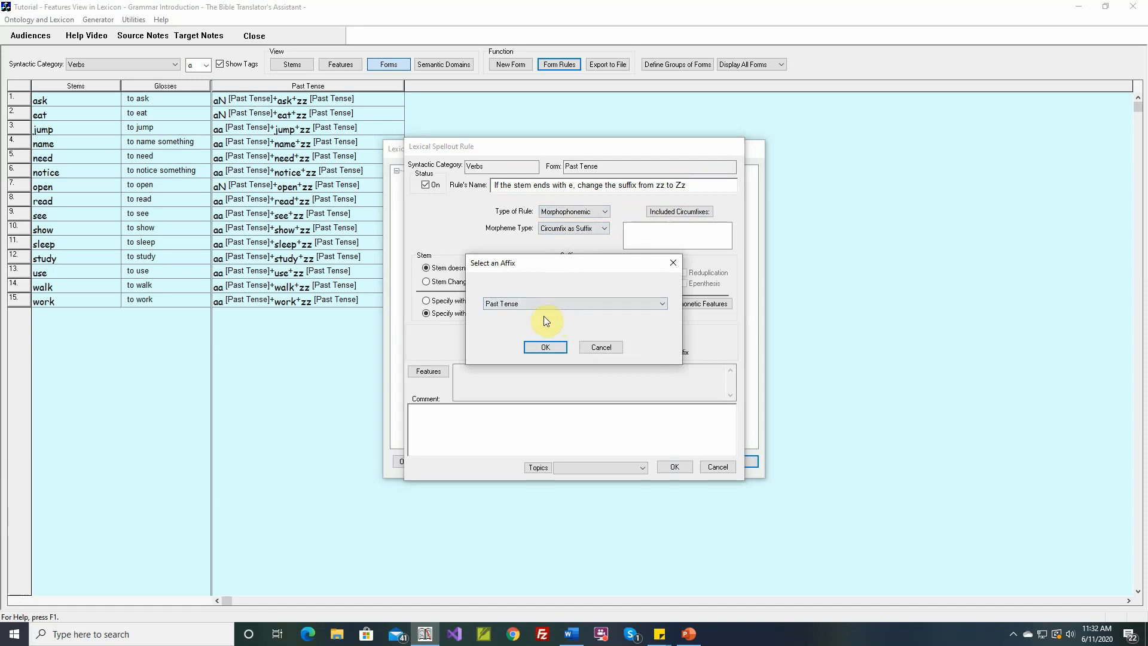
pyautogui.click(541, 346)
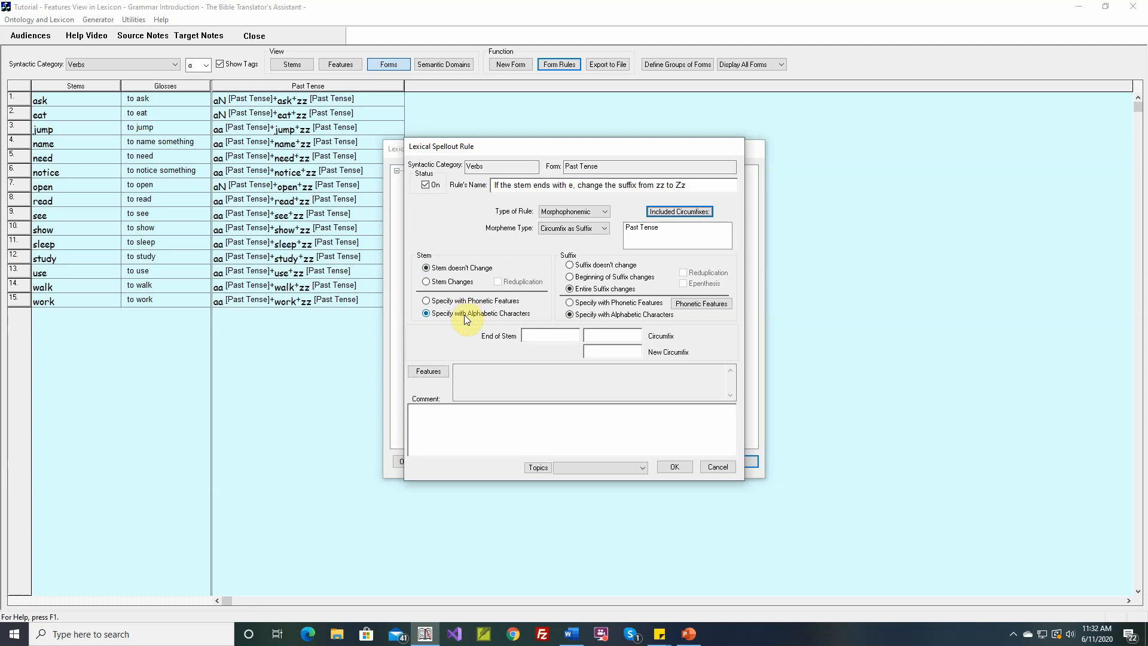
# Step: Set the circumfix zz to become Zz after stems ending in e, and save the rule back to the forms table
pyautogui.click(556, 336)
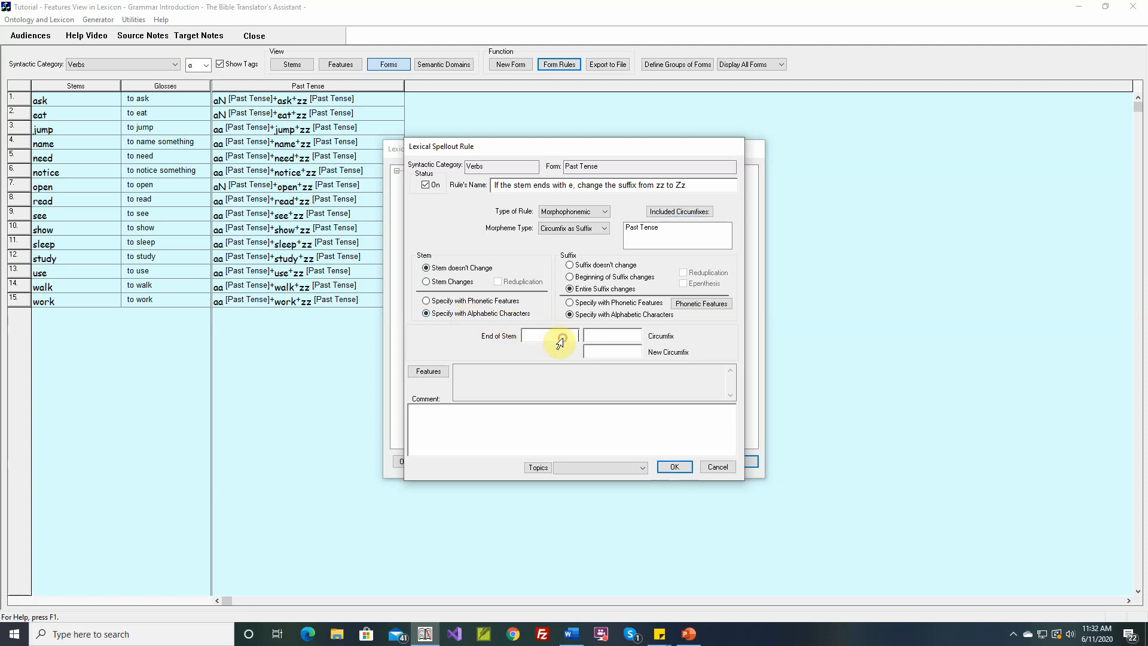
pyautogui.write('e')
pyautogui.click(603, 336)
pyautogui.write('zz')
pyautogui.click(604, 352)
pyautogui.write('Zz')
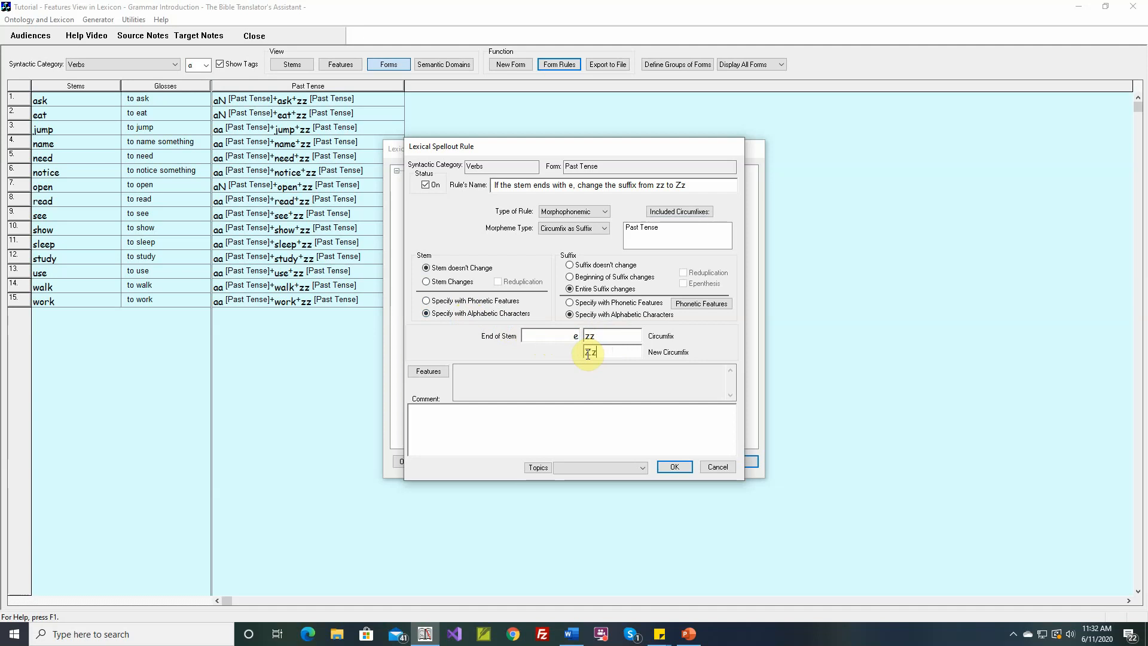
pyautogui.click(669, 466)
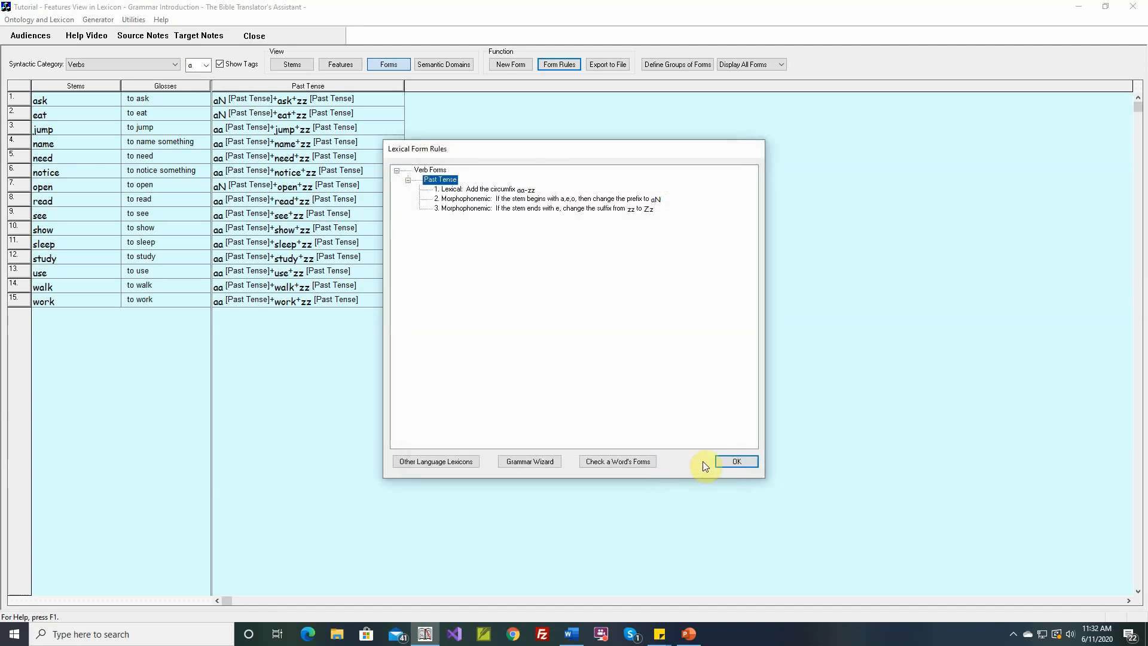
pyautogui.click(734, 461)
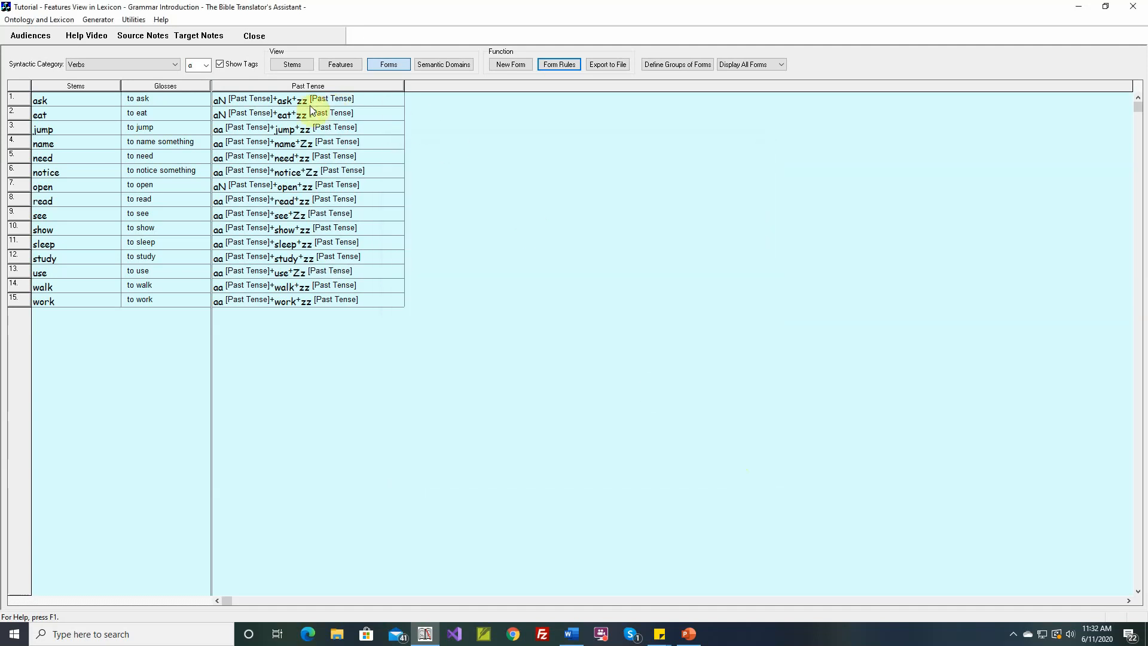